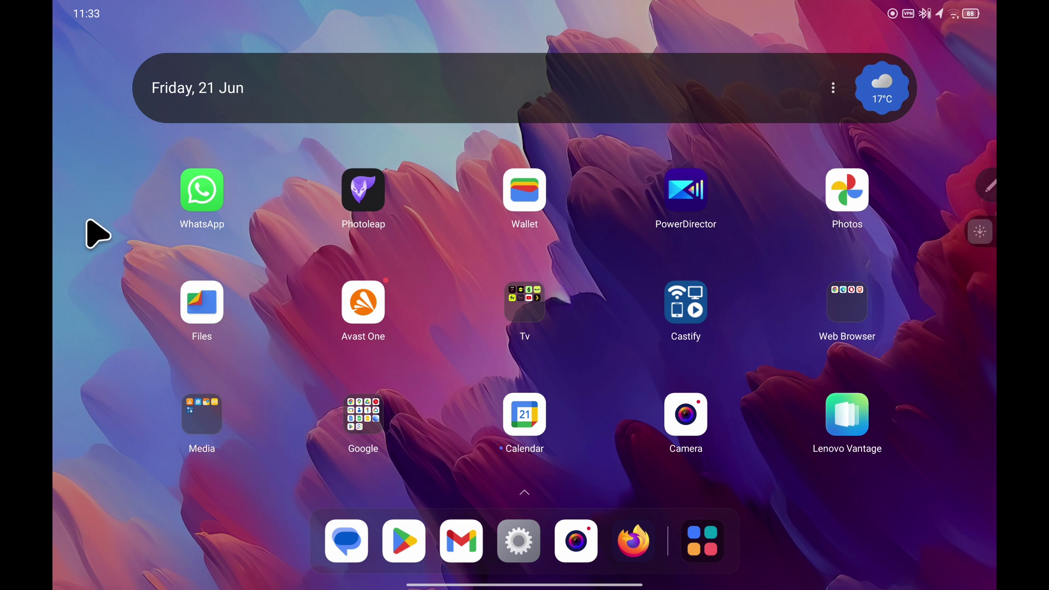
From home screen edit mode, open Personal customization and scroll down to the Exquisite wallpaper row
click(88, 222)
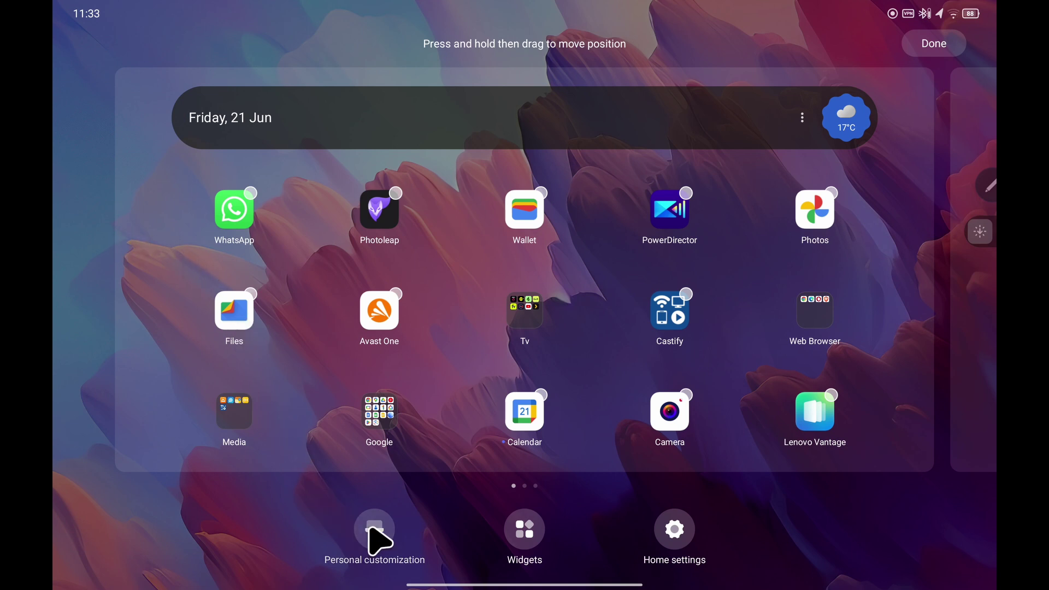
click(376, 538)
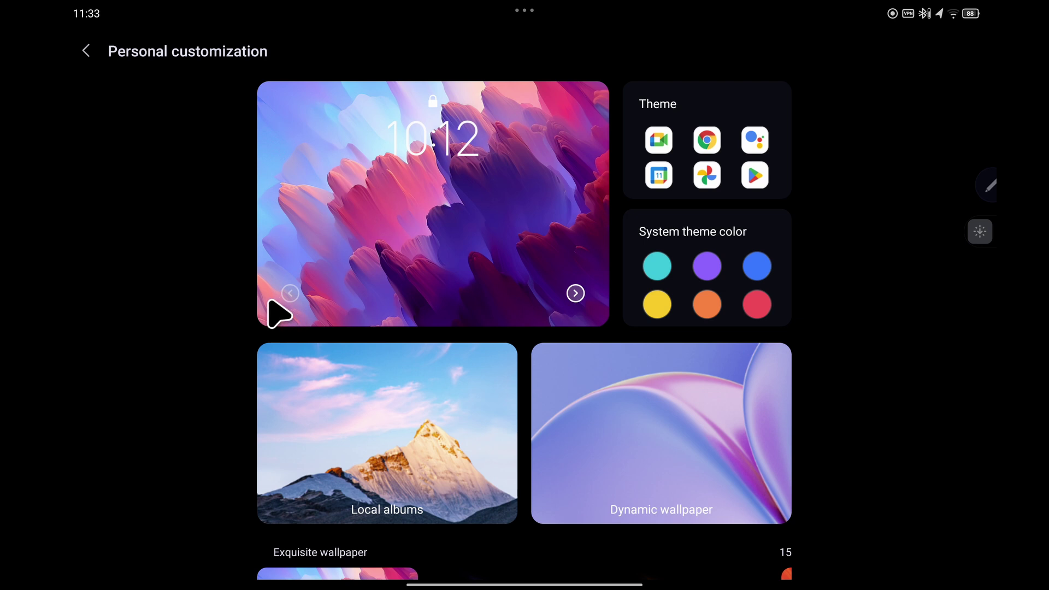
scroll(206, 229, down, 5)
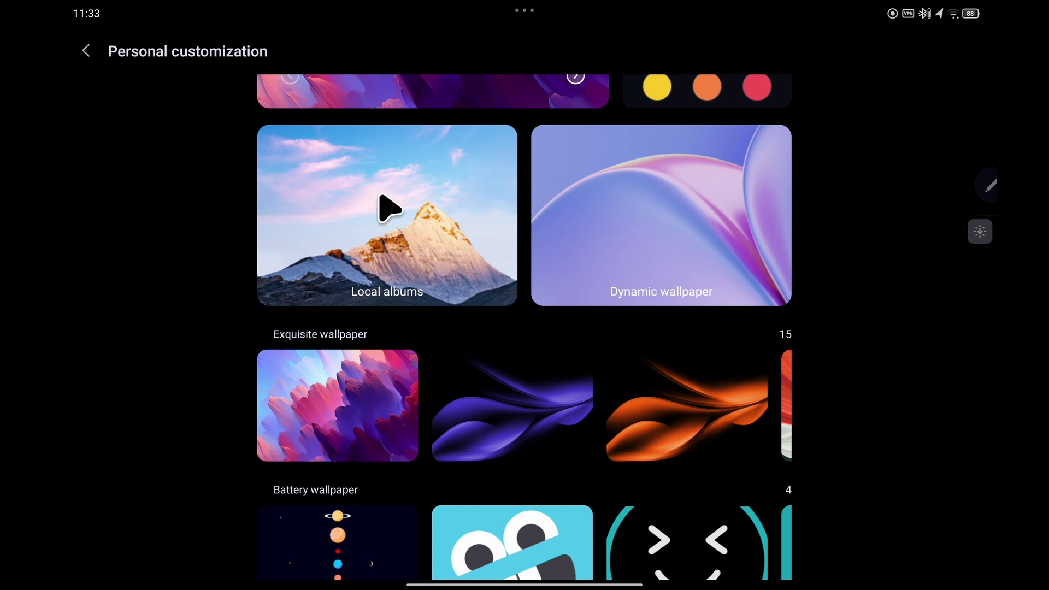
scroll(398, 210, down, 2)
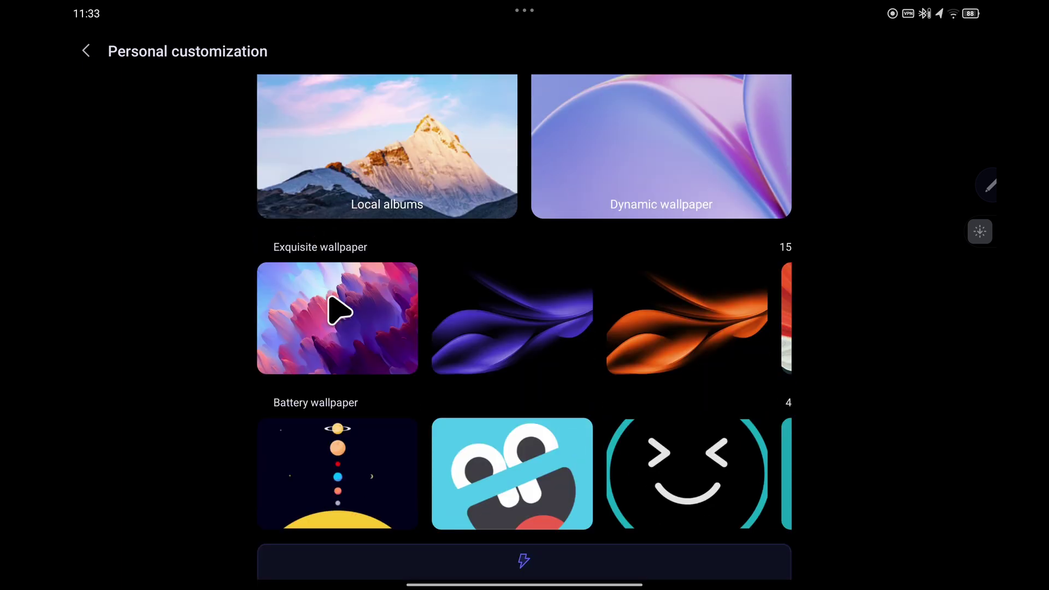
Apply the purple waves wallpaper to the home and lock screens simultaneously
click(515, 326)
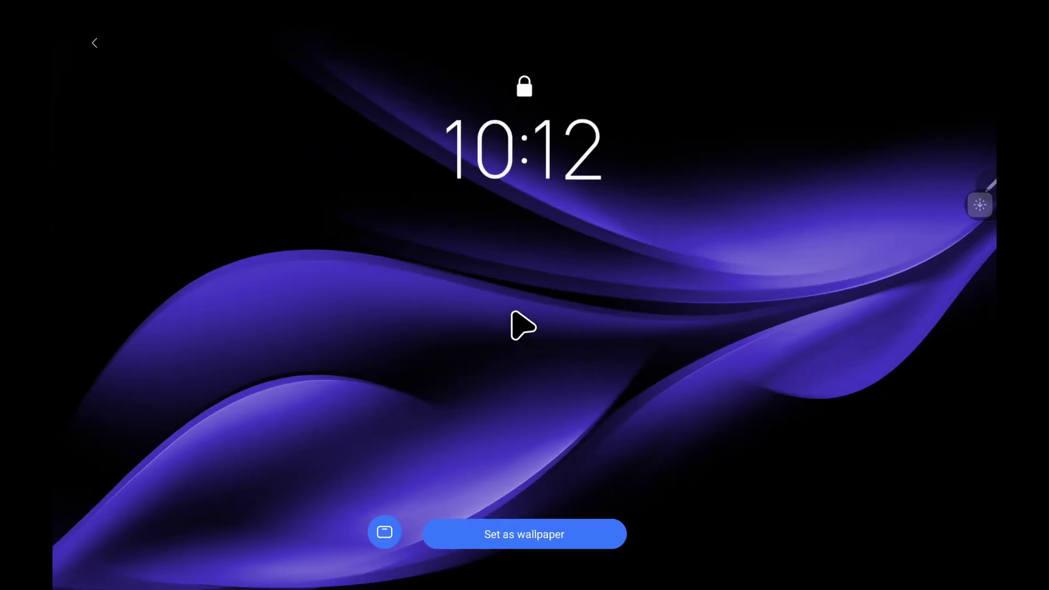
click(538, 532)
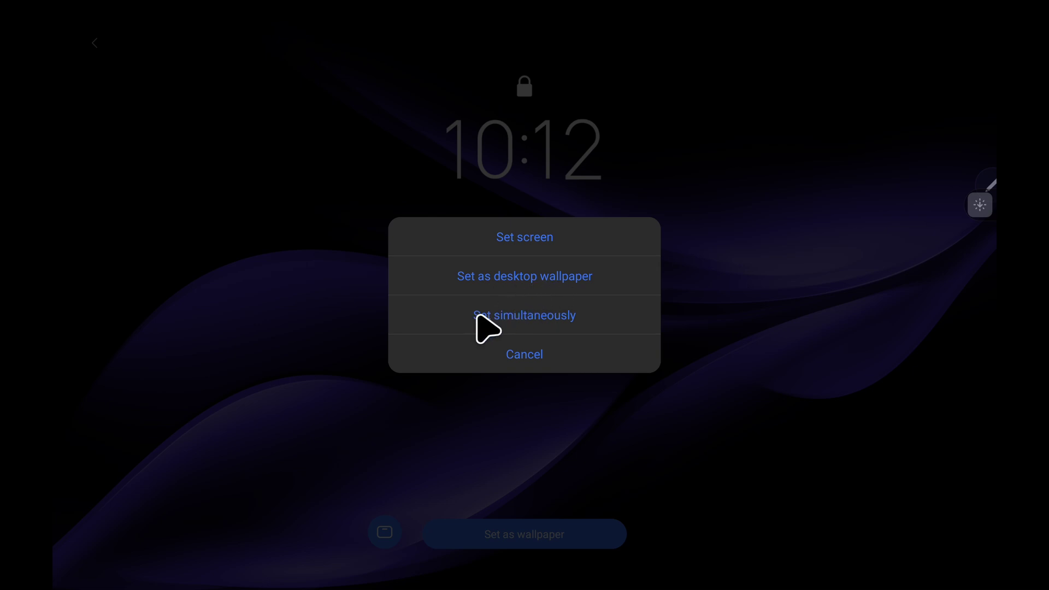
click(548, 323)
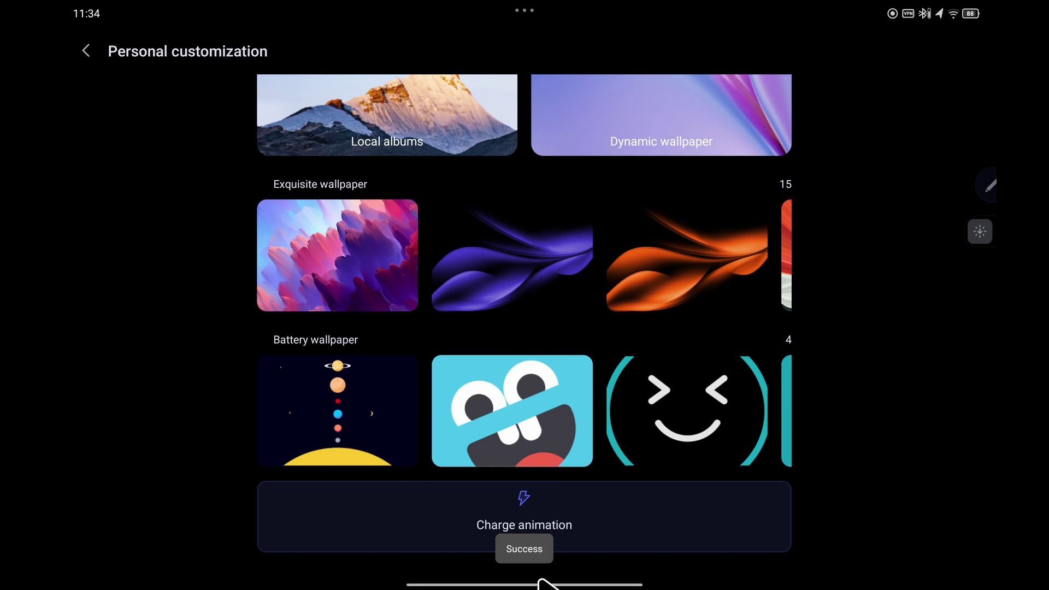
Clear all recent apps and re-enter home screen edit mode over the purple waves wallpaper
drag(539, 583, 530, 305)
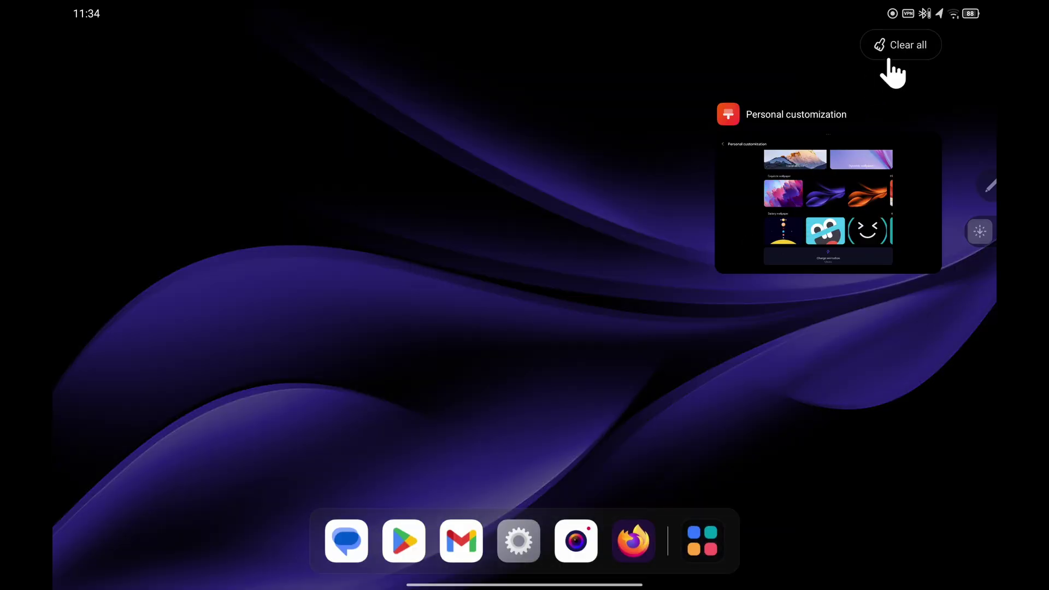
click(889, 57)
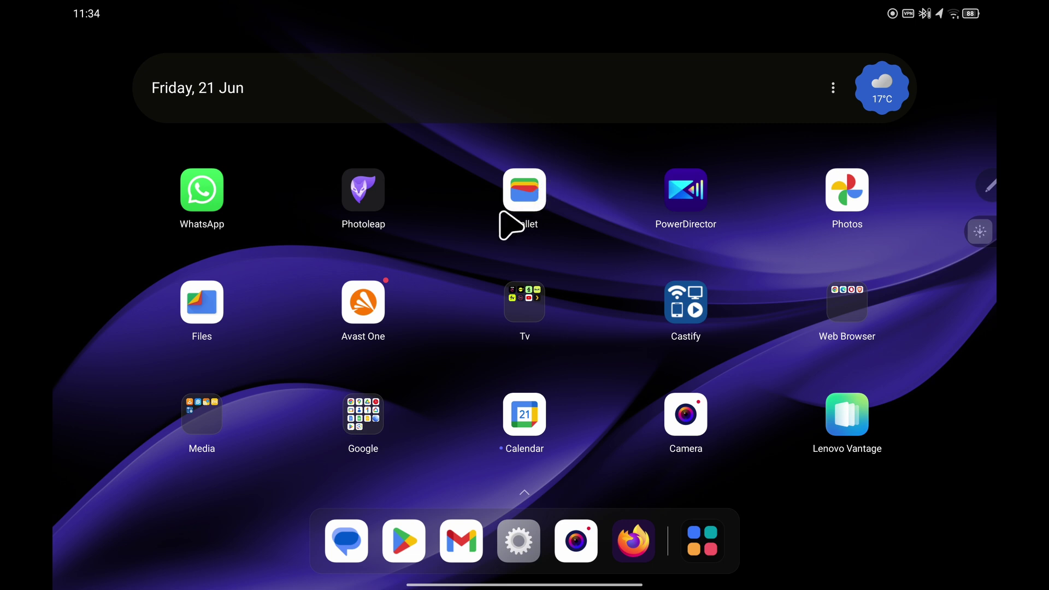
click(109, 250)
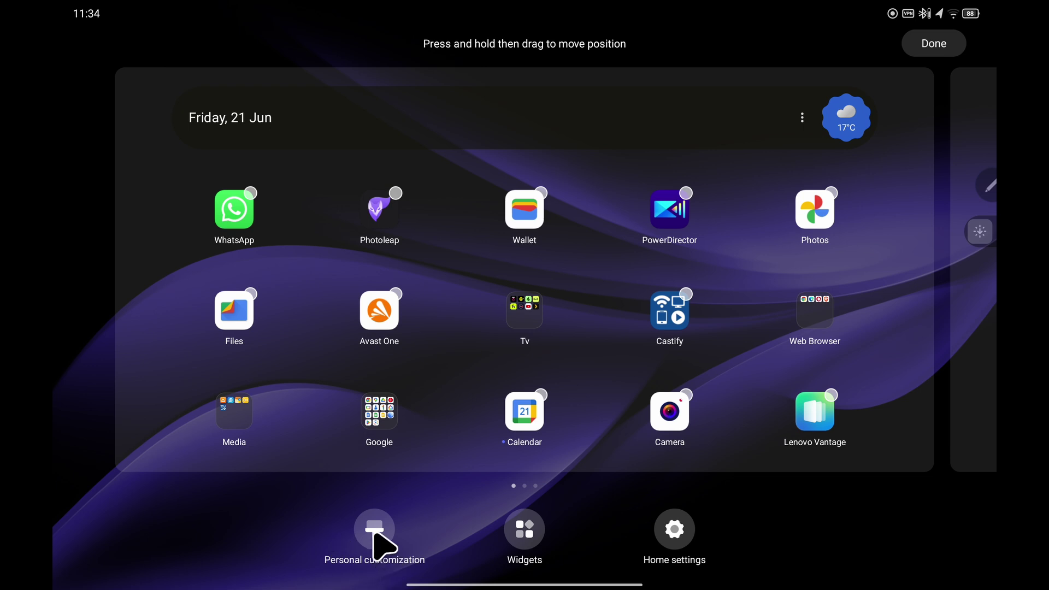
From Personal customization's Local albums, open the photo library in Google Photos just once
click(382, 545)
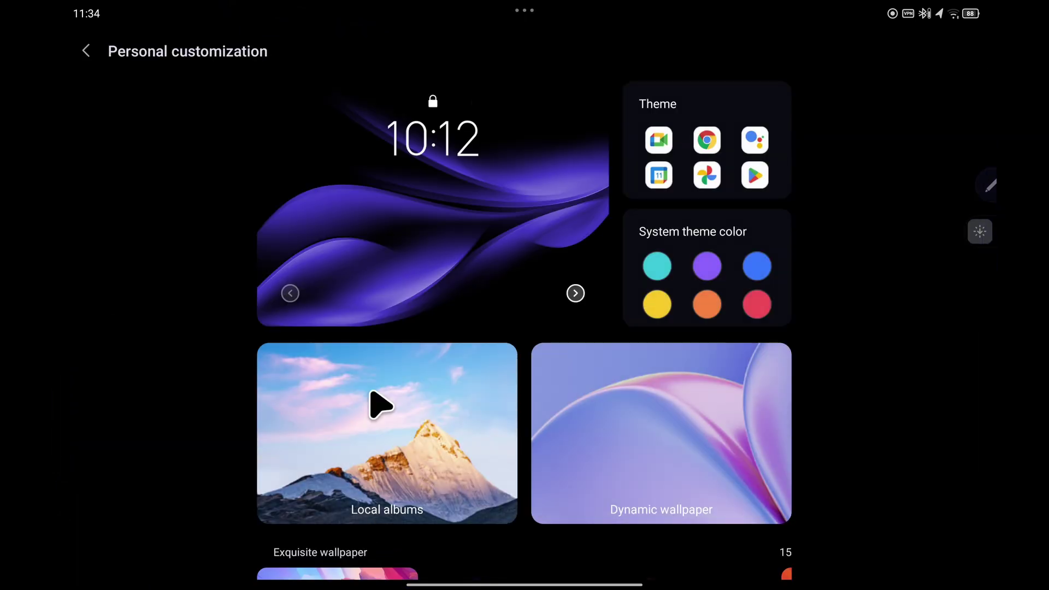
scroll(374, 461, down, 2)
click(337, 372)
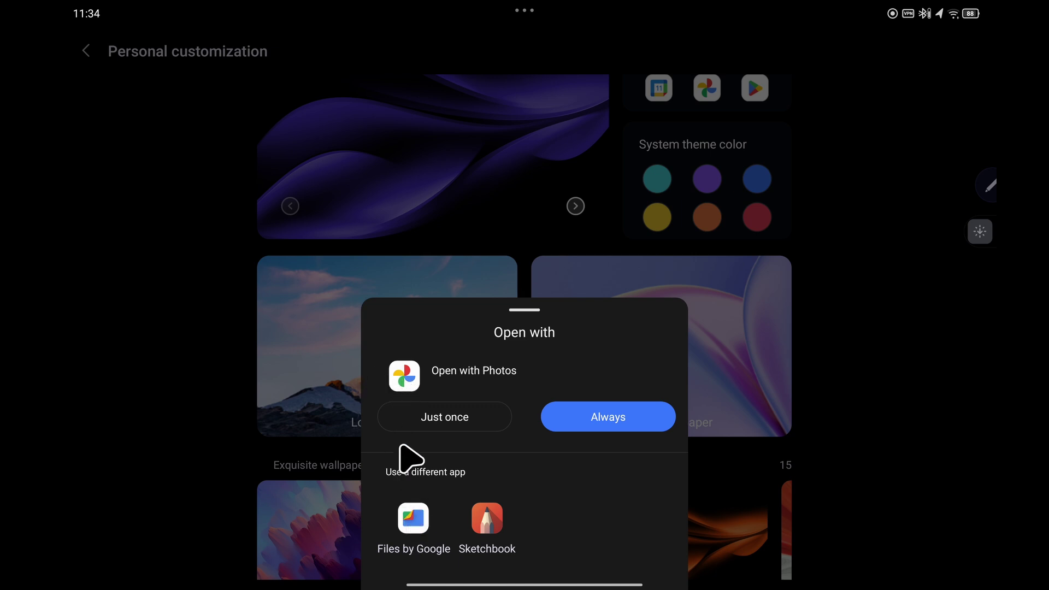
click(438, 419)
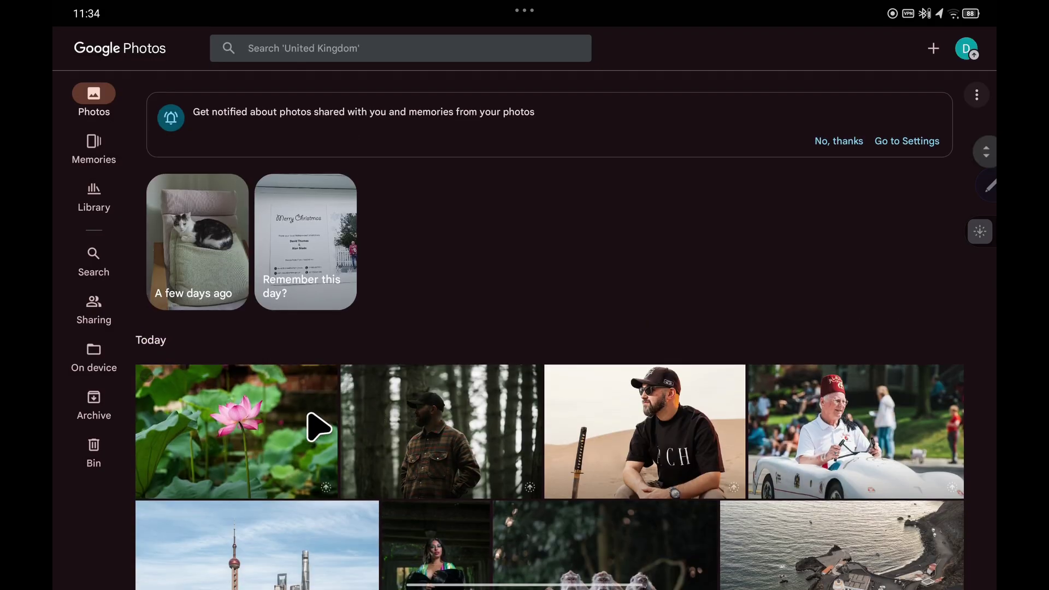
Use the pink lotus photo in Google Photos as the home and lock screen wallpaper
click(266, 436)
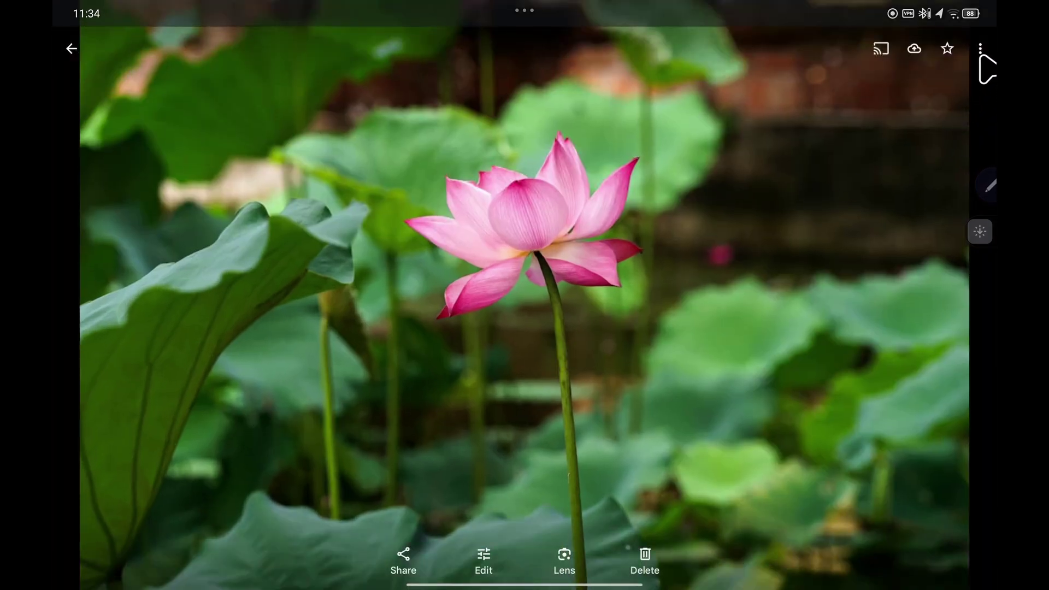
click(981, 48)
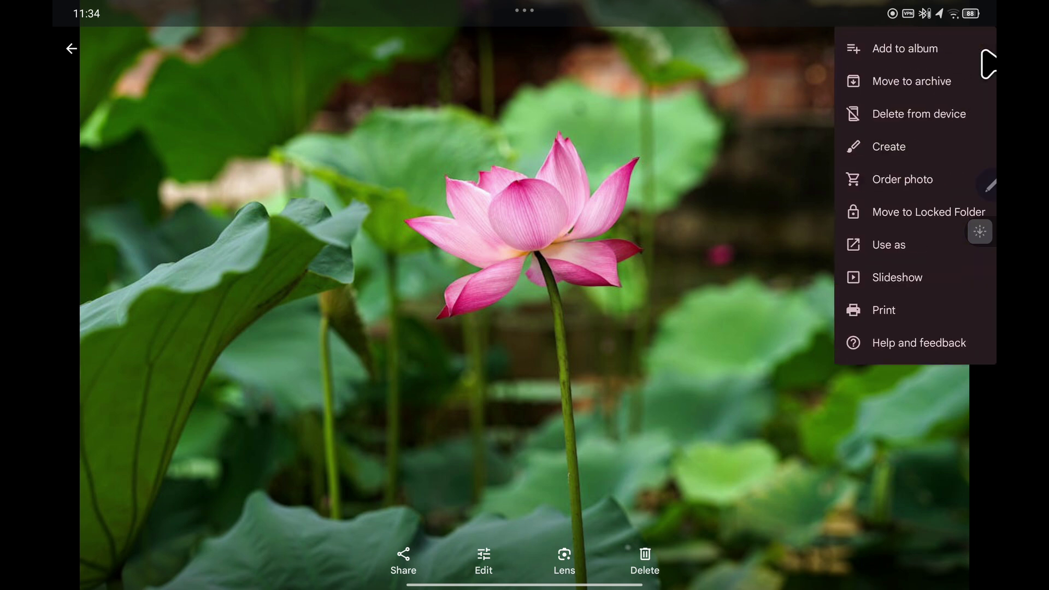
click(897, 247)
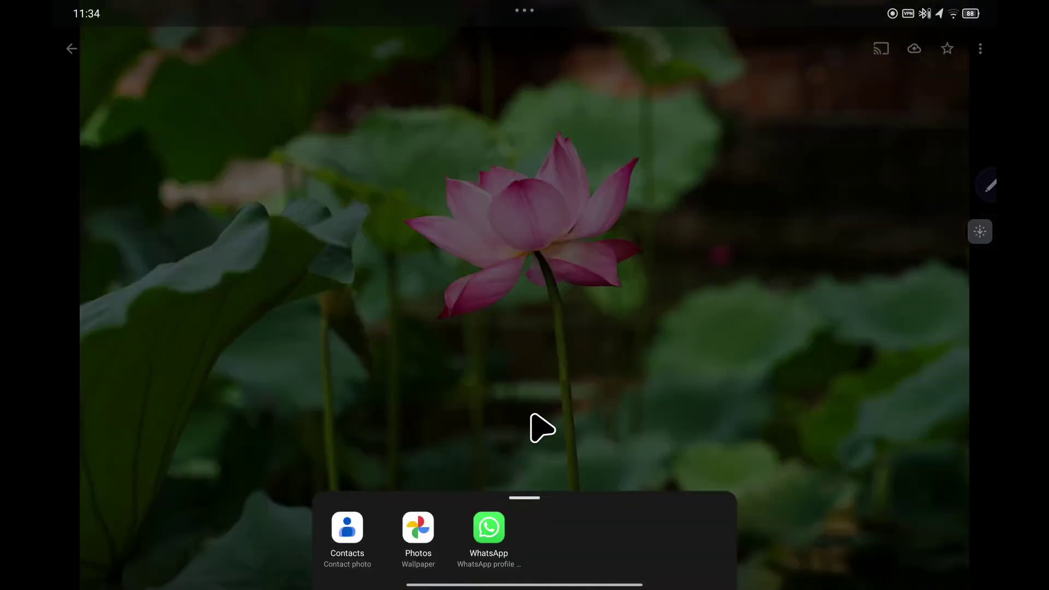
click(425, 537)
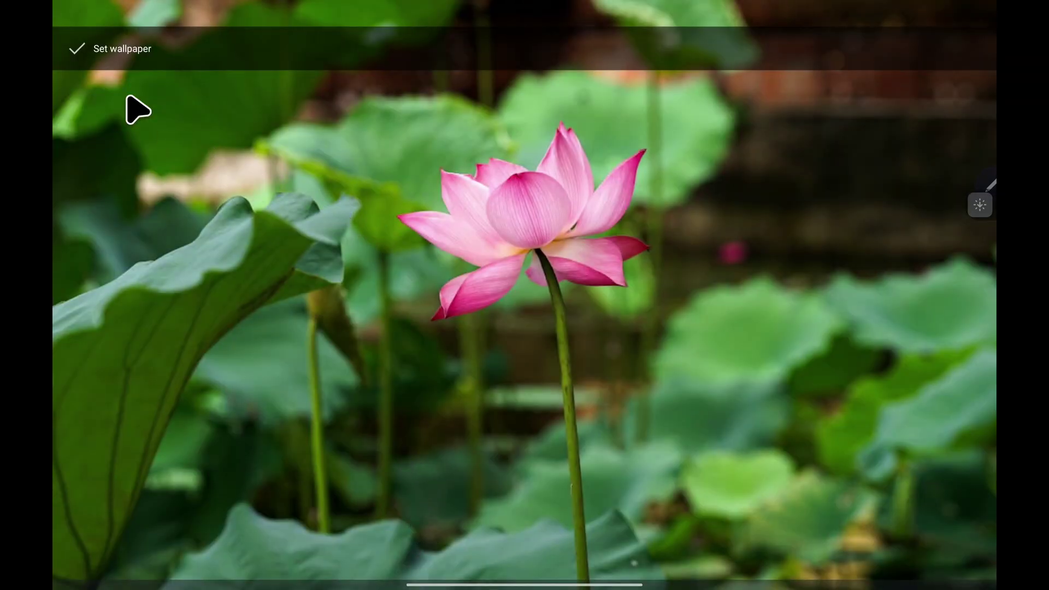
click(82, 62)
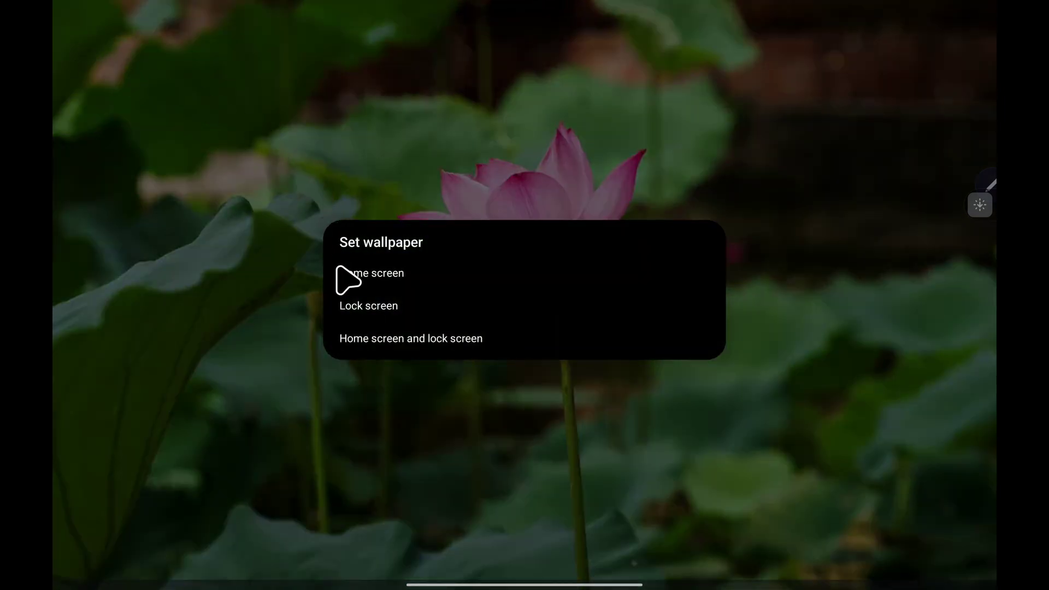
click(469, 343)
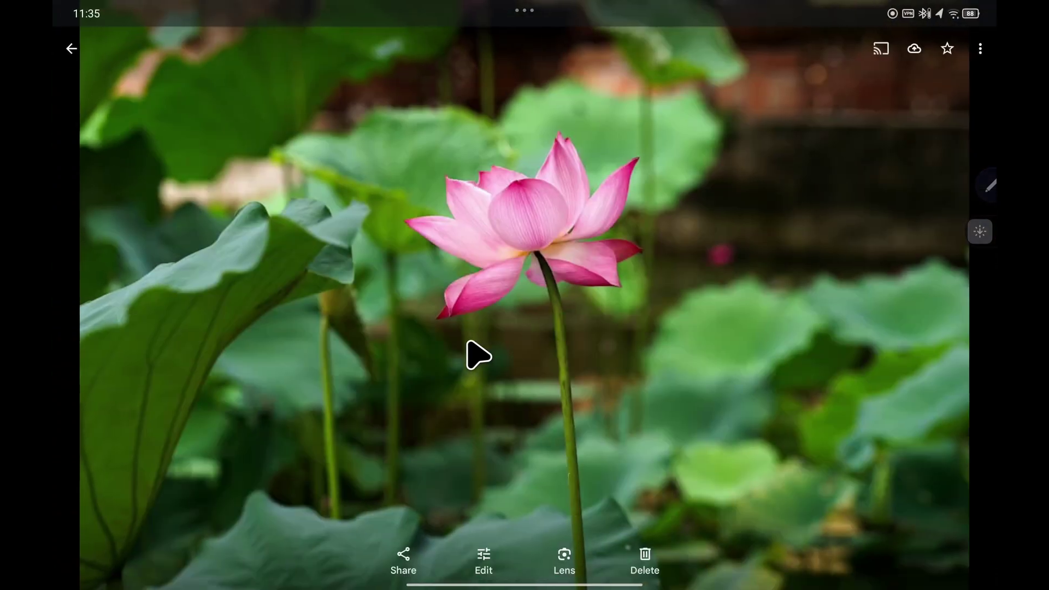
drag(528, 587, 527, 382)
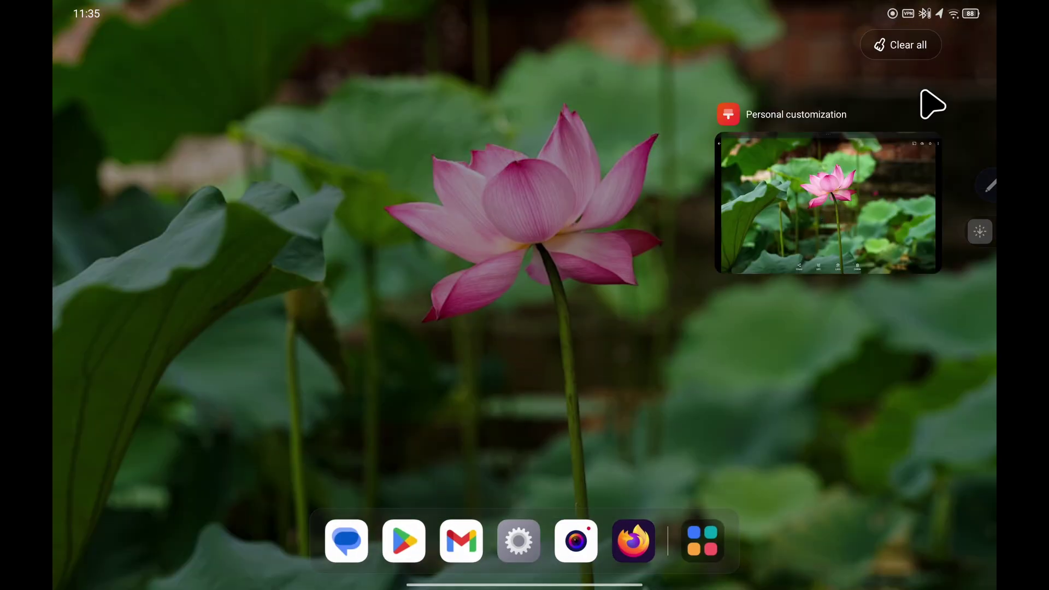
Clear all recent apps to land on the lotus-wallpaper home screen
click(896, 52)
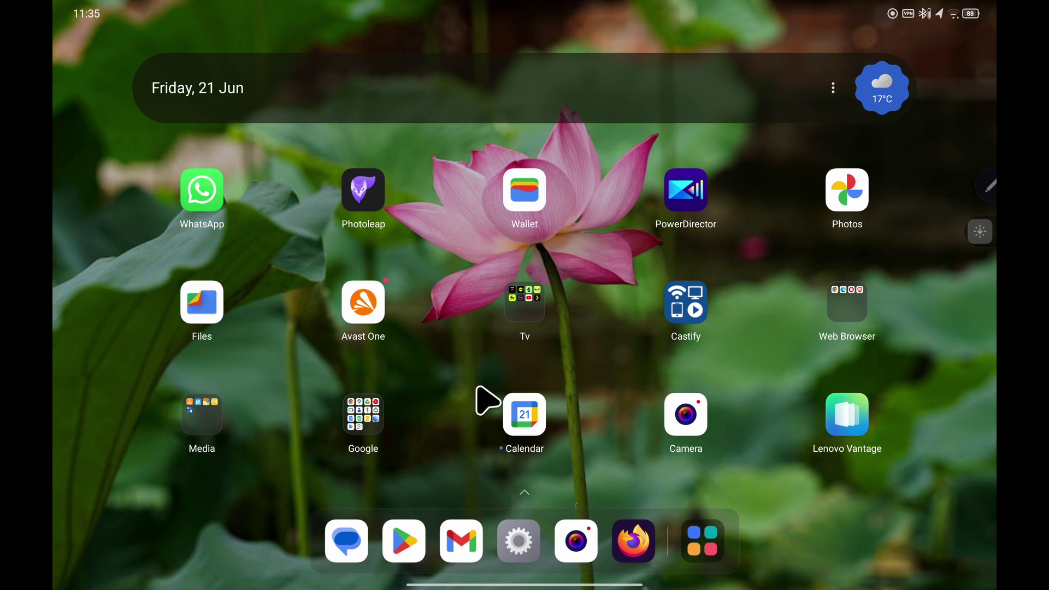
Search the Play Store for 'wallpaper', install Google LLC's Wallpapers app and launch it
click(407, 543)
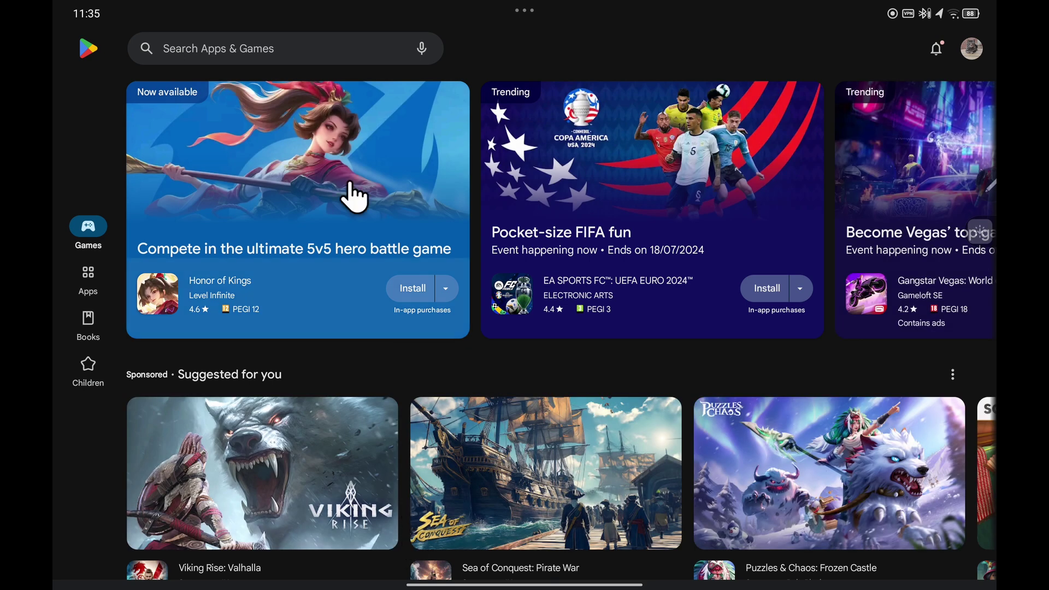
click(188, 47)
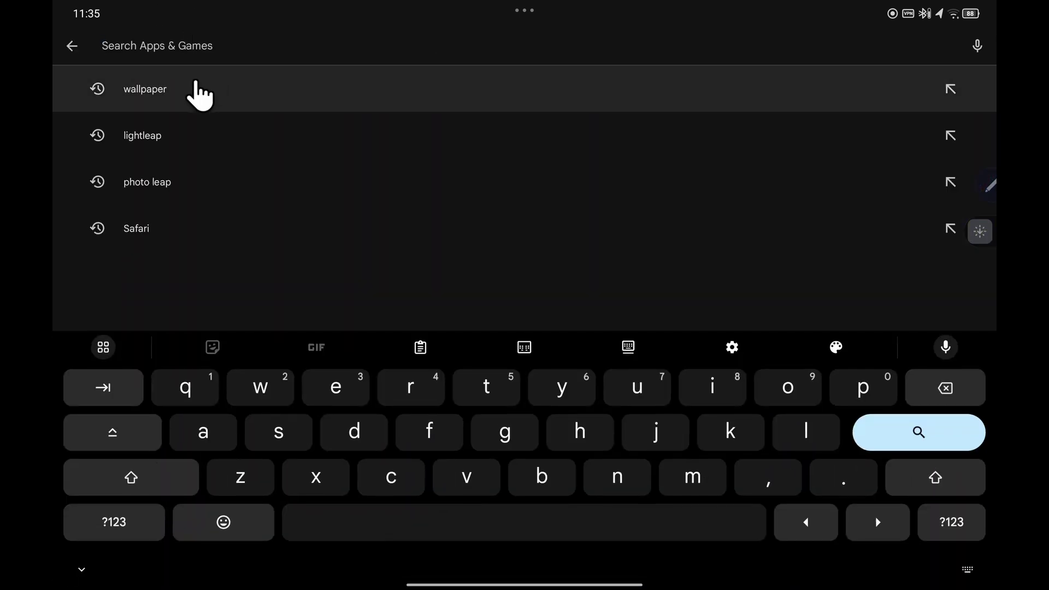
click(188, 87)
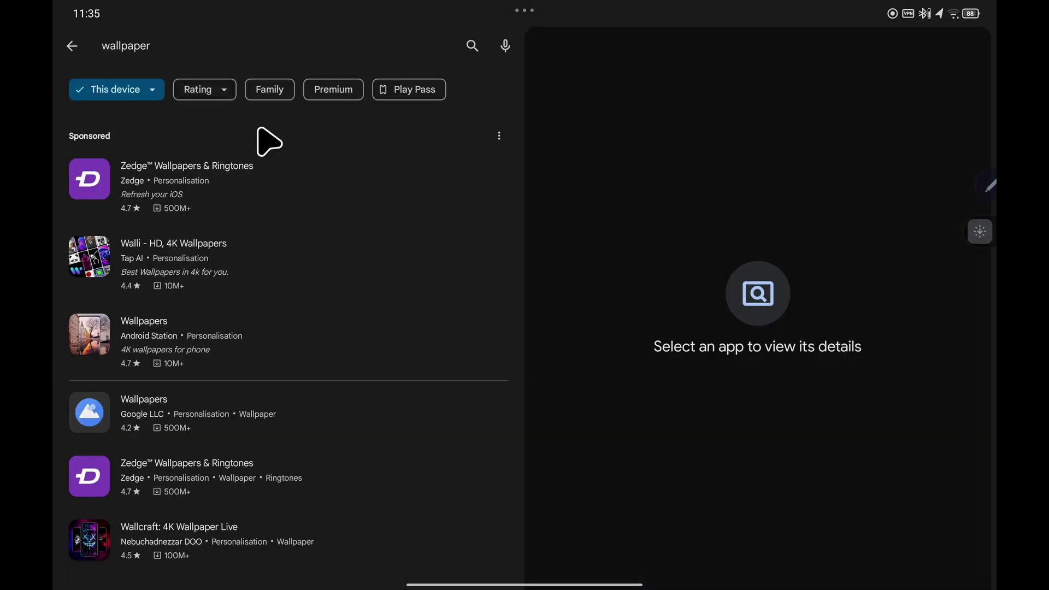
scroll(262, 136, down, 2)
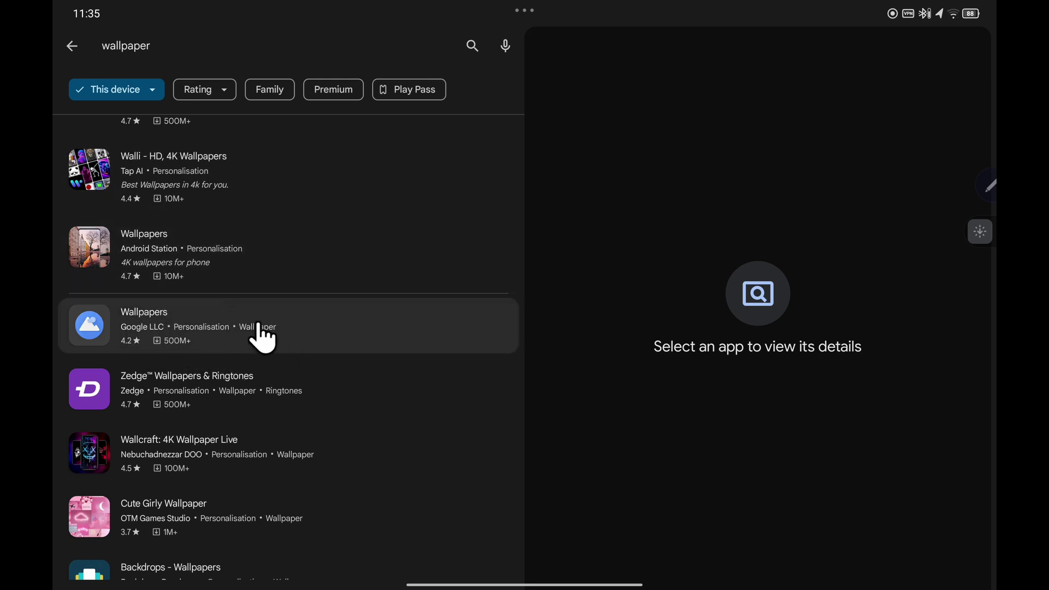
click(106, 323)
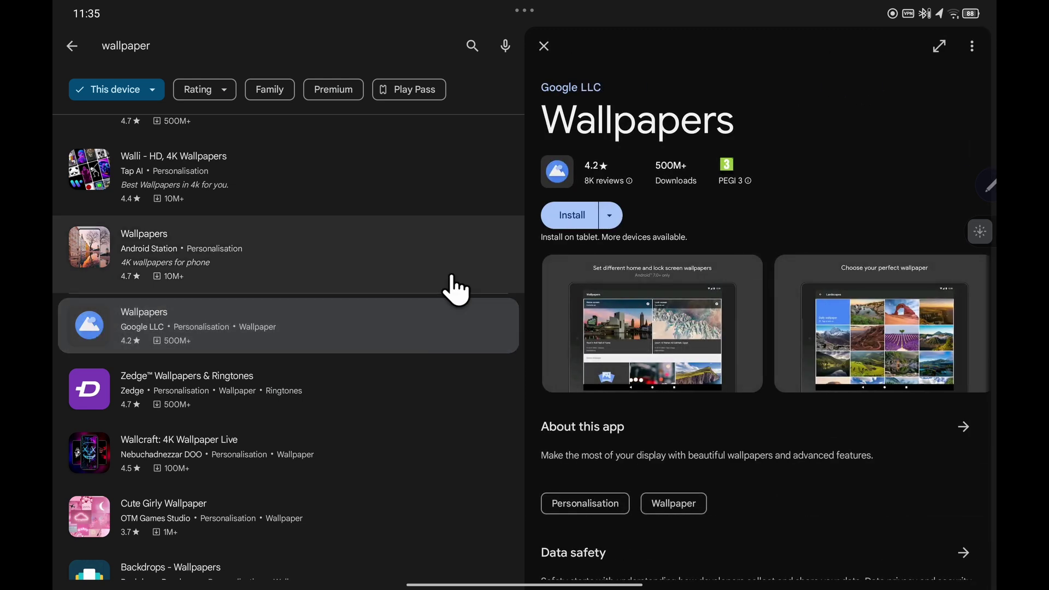
click(557, 217)
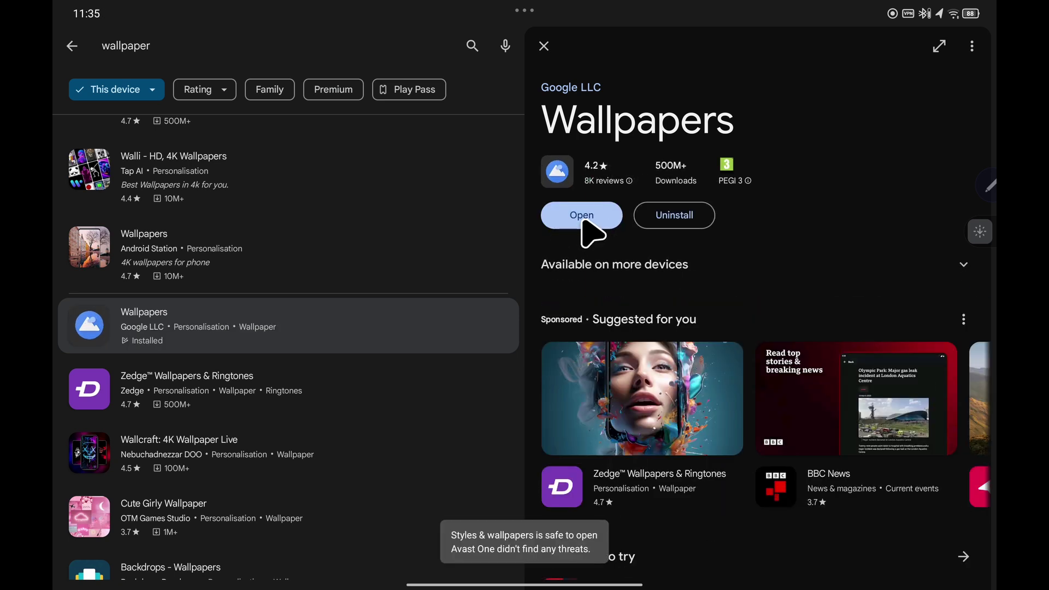
click(581, 216)
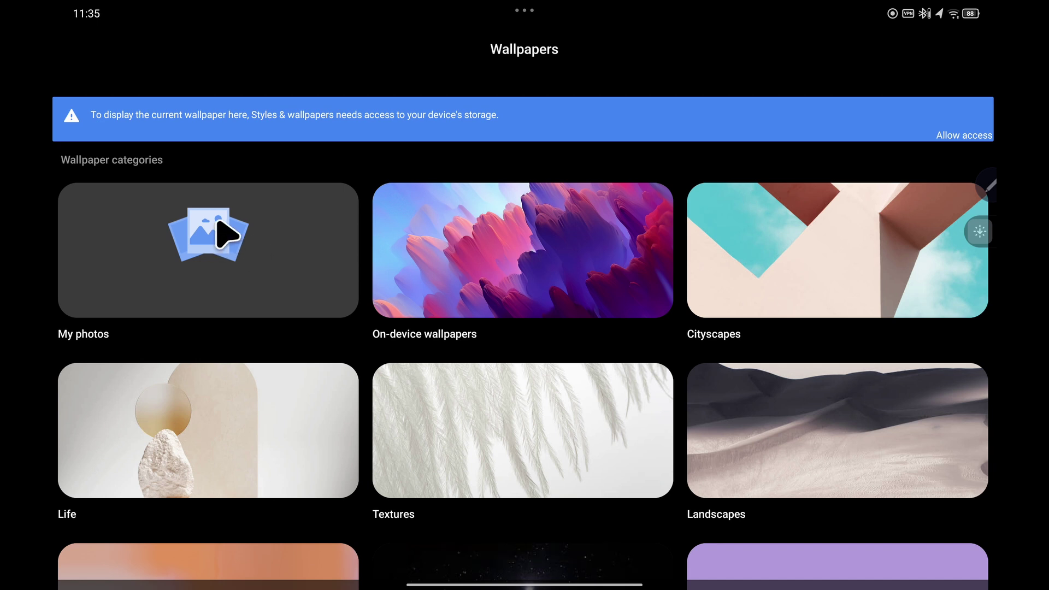
Set the green aurora cave photo from My photos as the home and lock screen wallpaper, then clear recents
scroll(217, 224, down, 1)
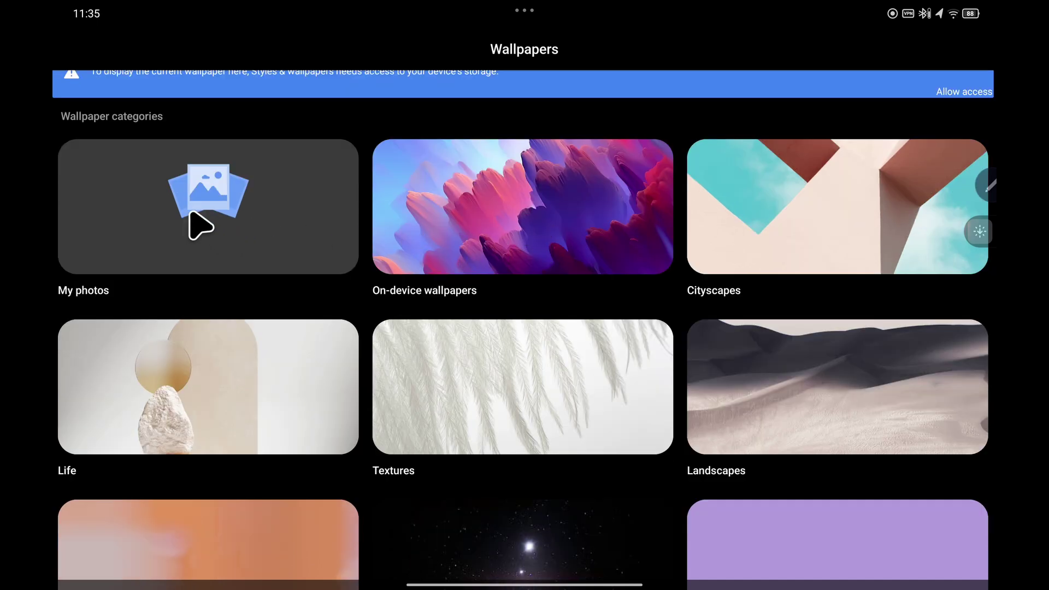
click(201, 225)
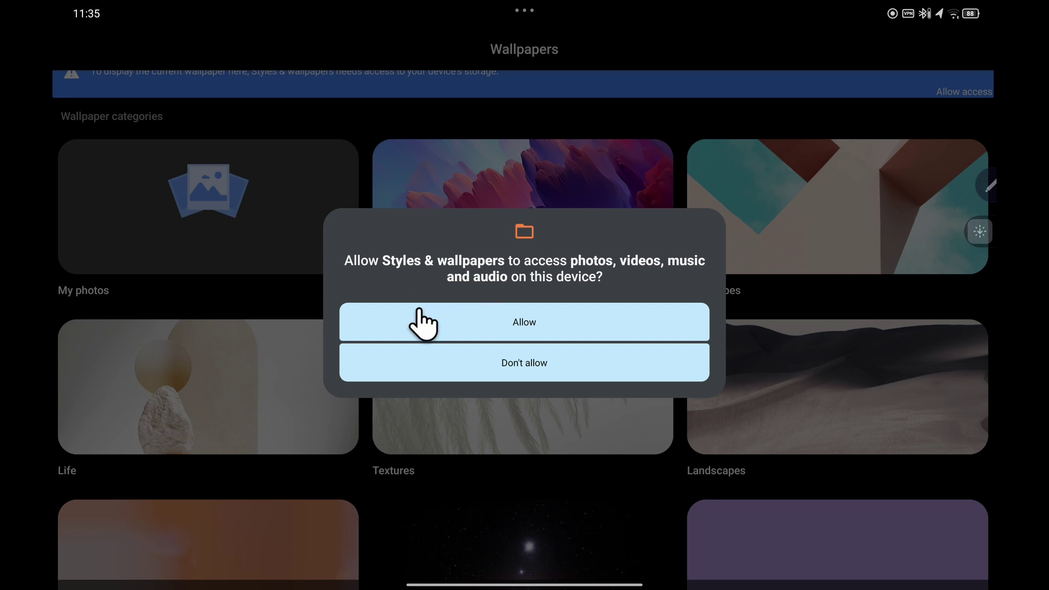
click(589, 322)
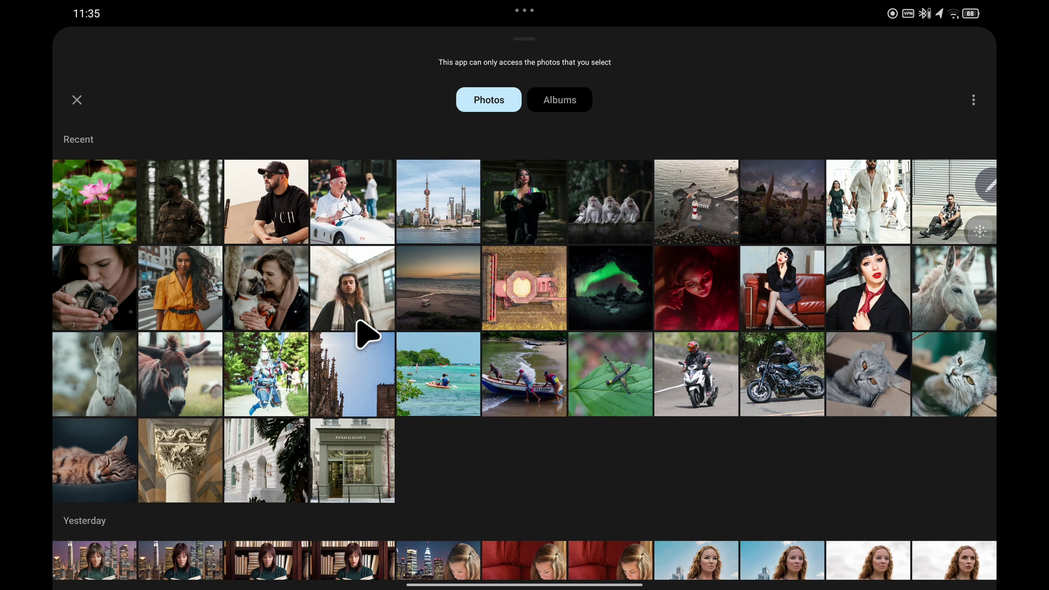
click(610, 310)
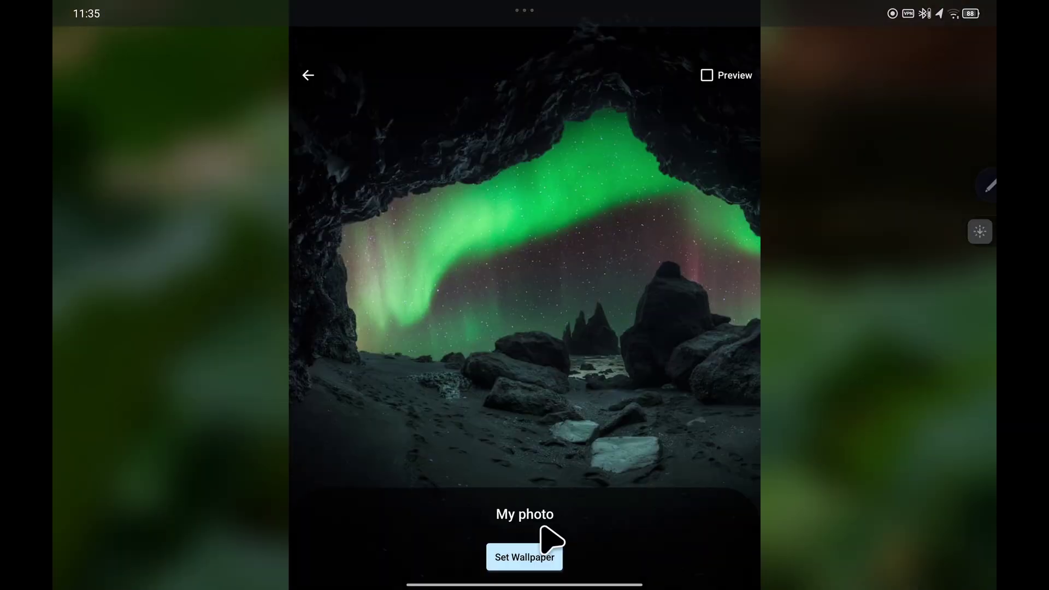
click(546, 561)
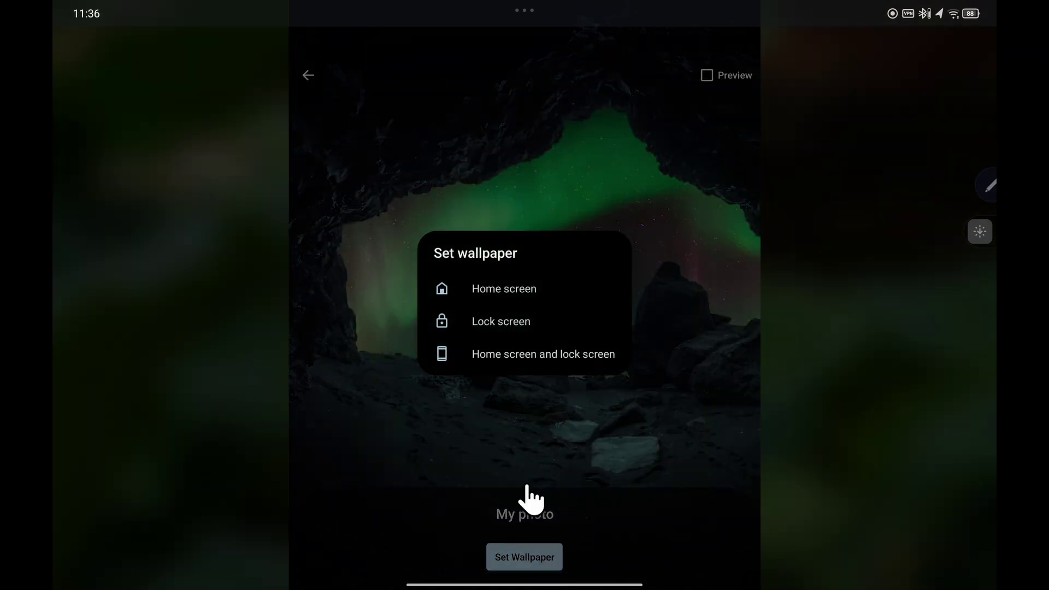
click(562, 362)
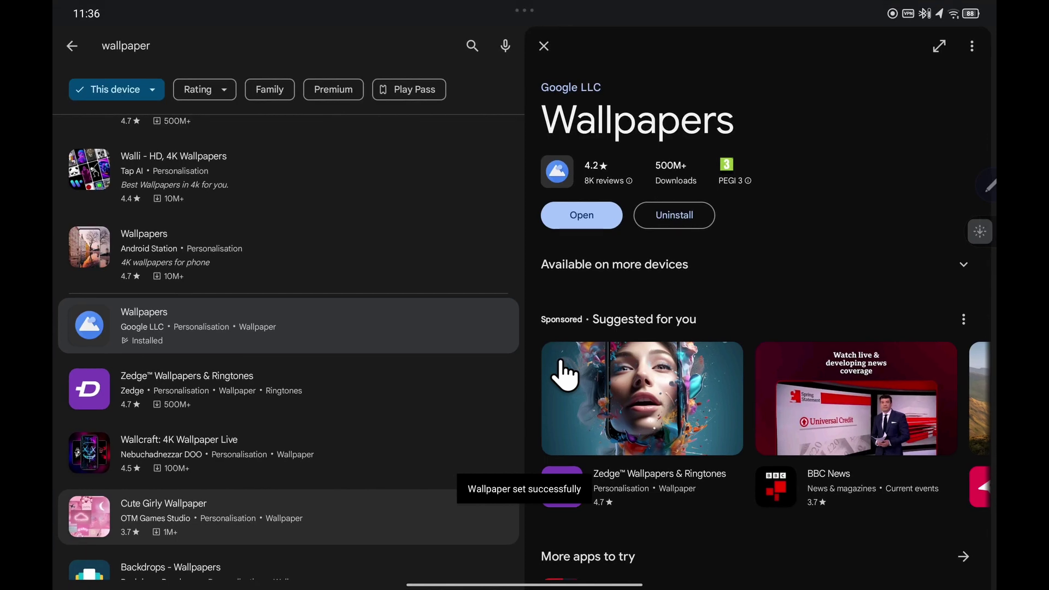
drag(544, 587, 558, 418)
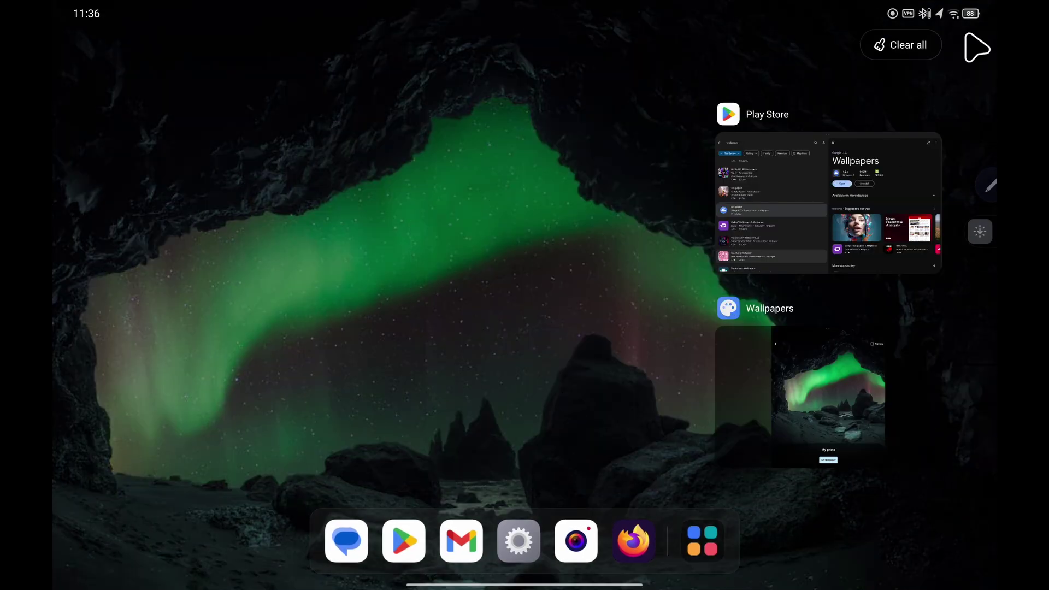
click(909, 47)
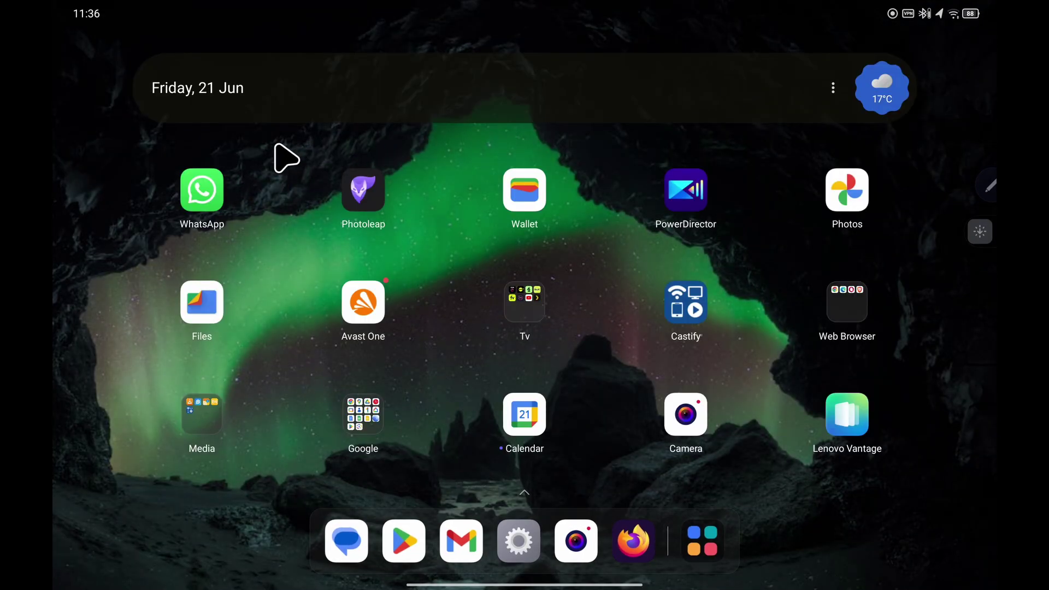